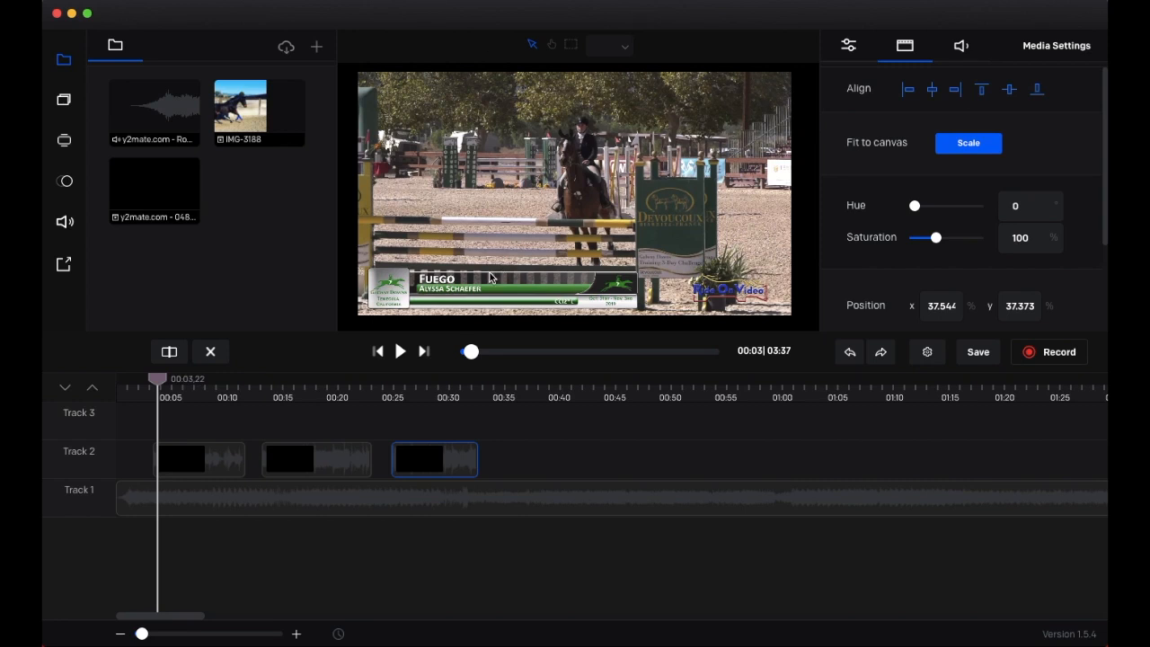
Shrink the first Track 2 clip on the canvas and place it in the upper-left corner of the visible preview.
{"action": "left_click", "coordinate": [580, 187]}
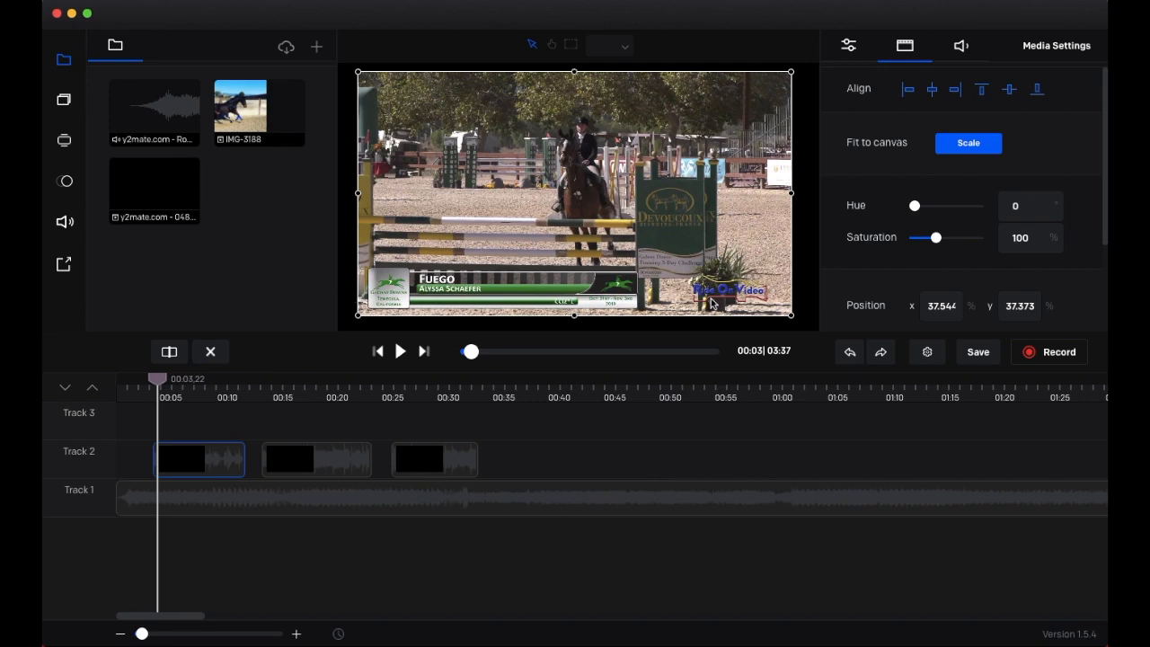
{"action": "left_click_drag", "start_coordinate": [710, 294], "coordinate": [629, 238]}
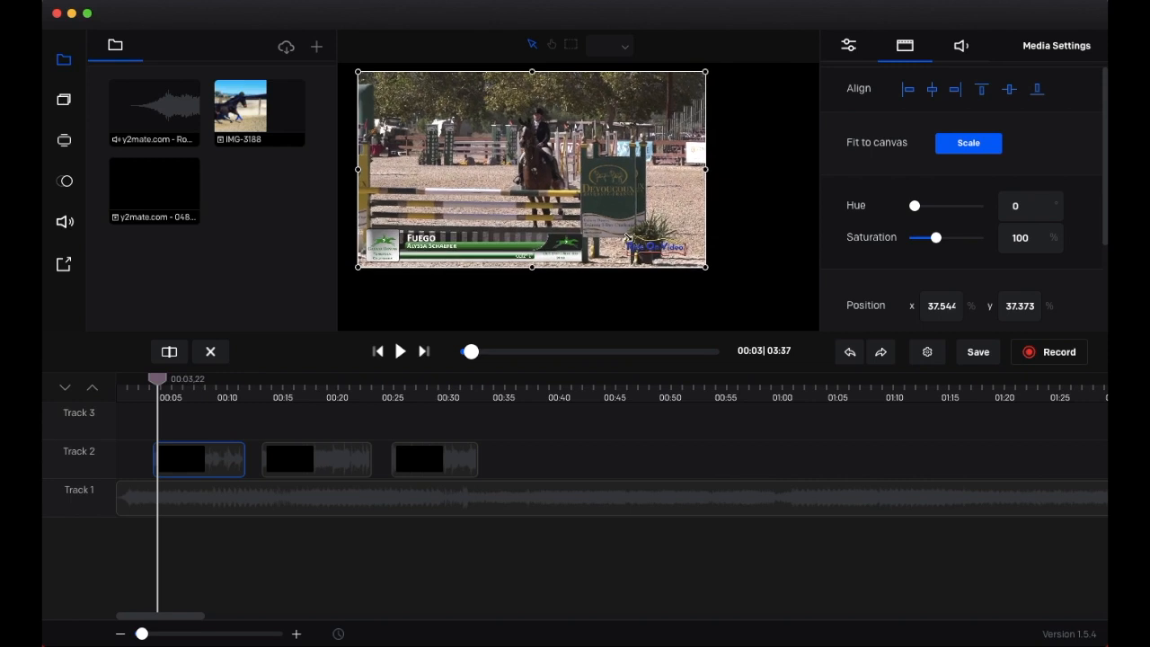
{"action": "mouse_move", "coordinate": [534, 167]}
{"action": "left_mouse_down"}
{"action": "mouse_move", "coordinate": [518, 177]}
{"action": "mouse_move", "coordinate": [518, 167]}
{"action": "left_mouse_up"}
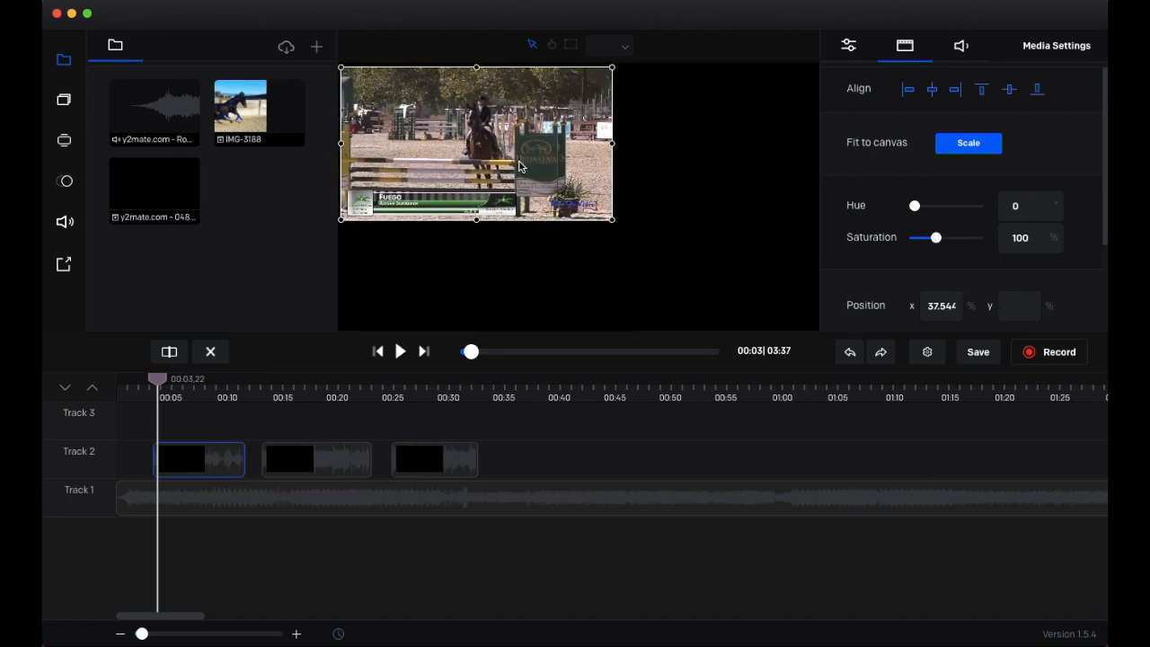
Stack the second clip on Track 3 above the first, shrink it and place it at the right of the first clip's image.
{"action": "left_click_drag", "start_coordinate": [319, 454], "coordinate": [209, 419]}
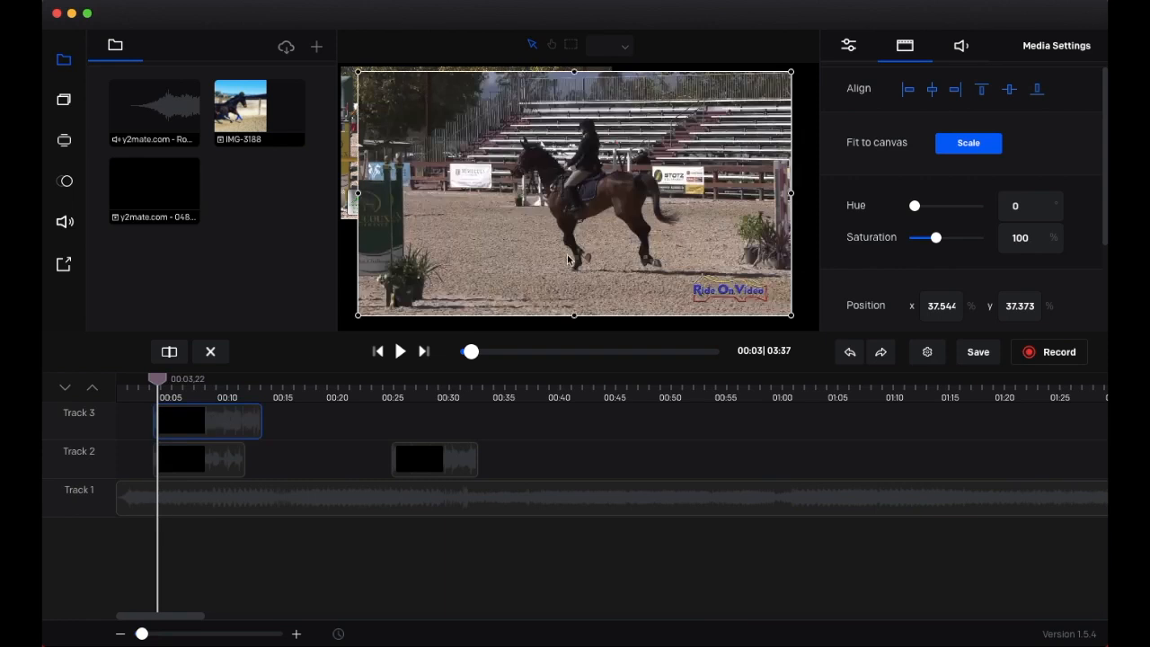
{"action": "left_click_drag", "start_coordinate": [795, 318], "coordinate": [674, 228]}
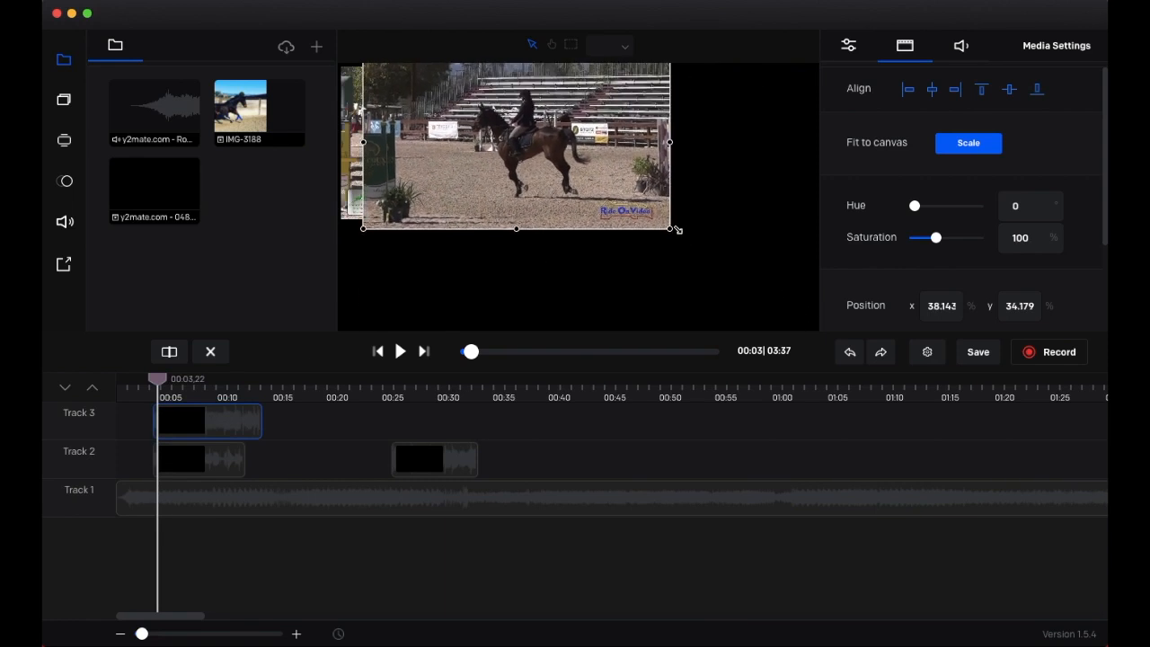
{"action": "left_click_drag", "start_coordinate": [623, 188], "coordinate": [738, 220]}
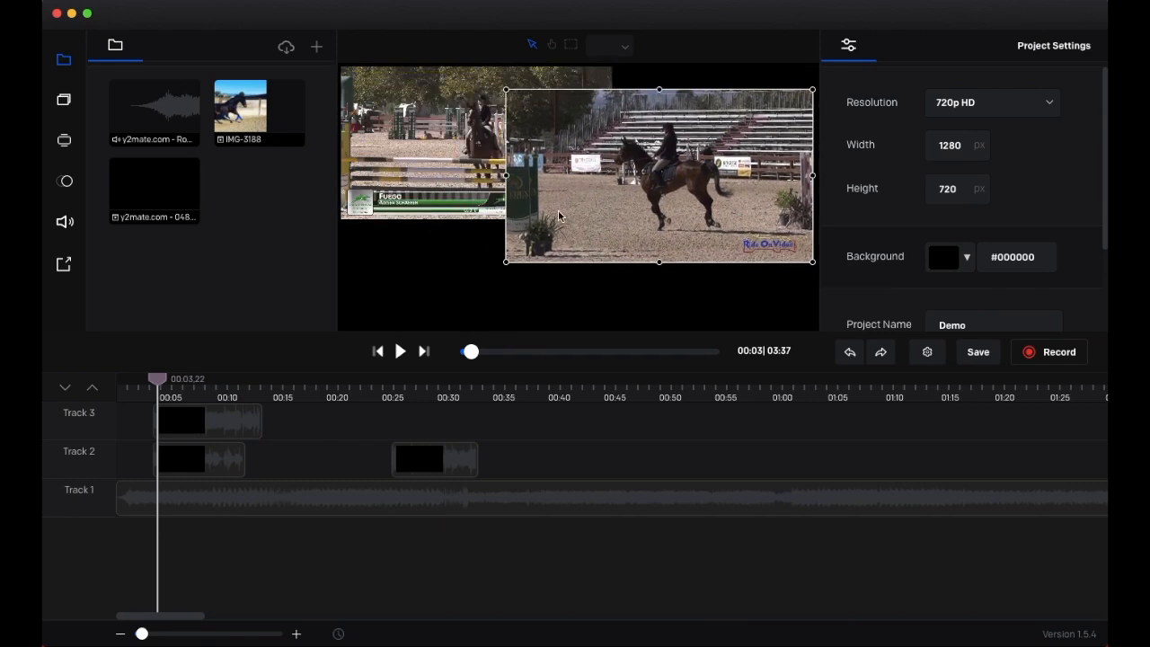
Return the second clip to Track 2 behind the first clip, and enlarge the first clip to nearly fill the preview.
{"action": "left_click_drag", "start_coordinate": [220, 420], "coordinate": [323, 454]}
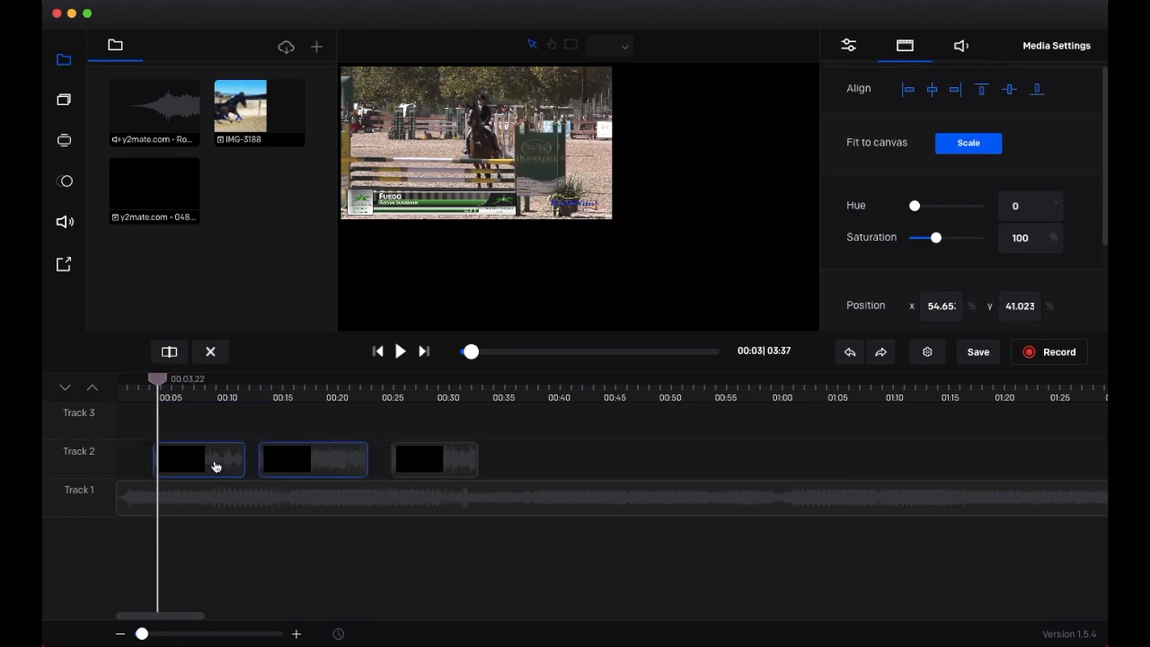
{"action": "left_click", "coordinate": [474, 184]}
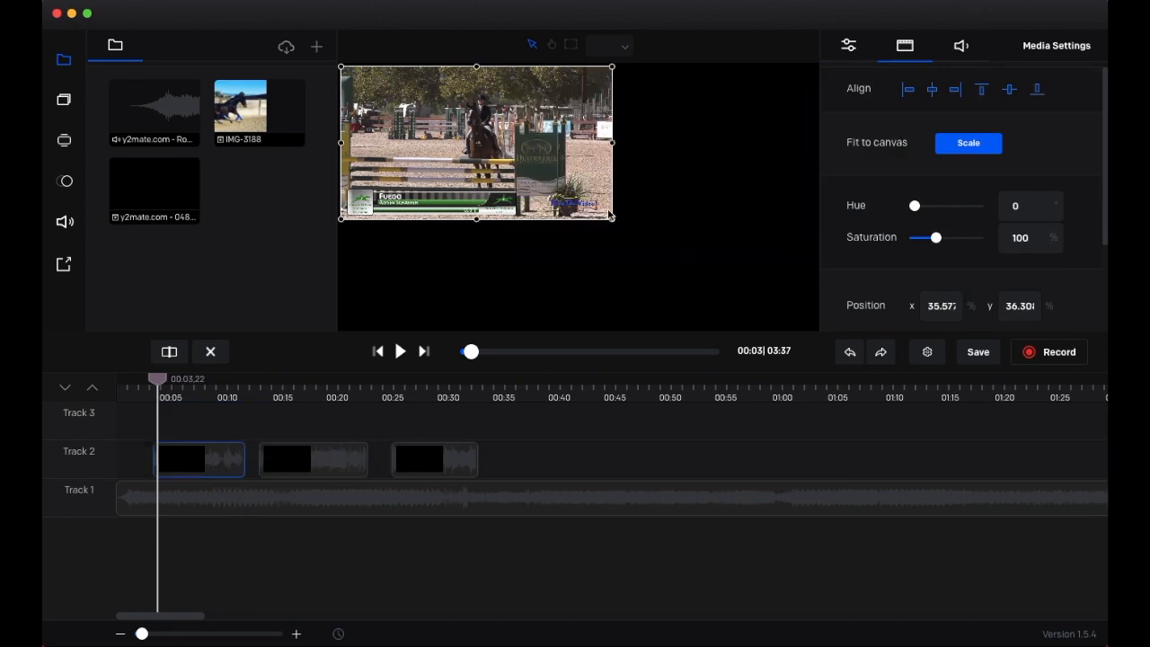
{"action": "left_click_drag", "start_coordinate": [637, 233], "coordinate": [835, 327]}
{"action": "left_click_drag", "start_coordinate": [750, 299], "coordinate": [754, 297]}
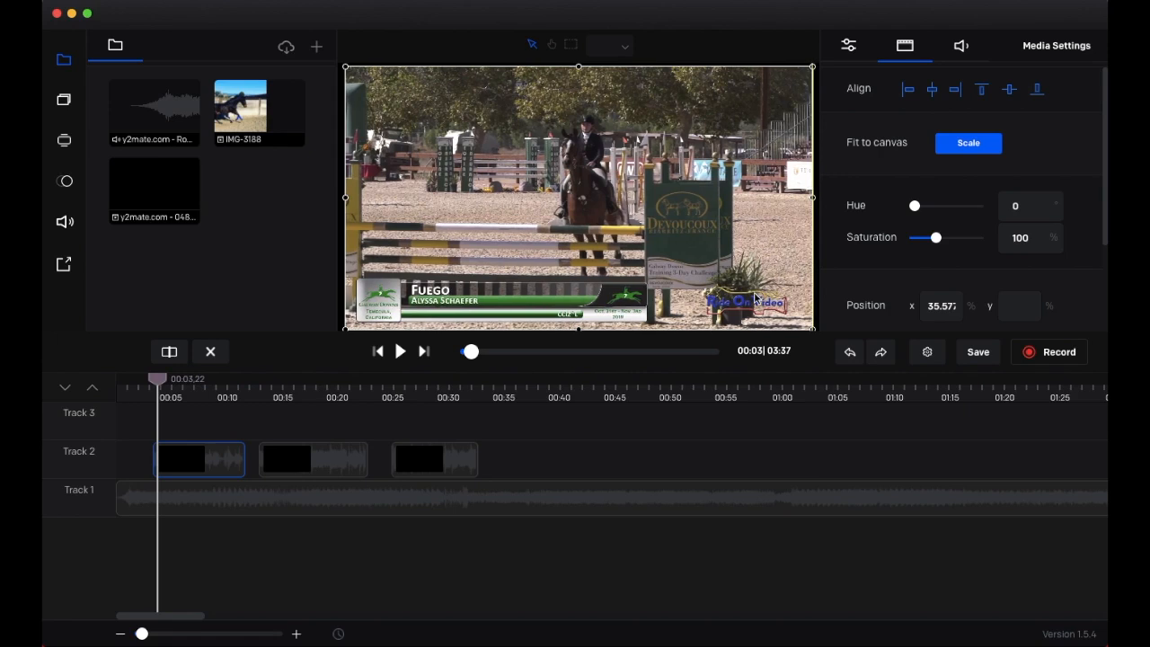
View the canvas at 200% preview zoom and at 25% preview zoom.
{"action": "left_click", "coordinate": [625, 47]}
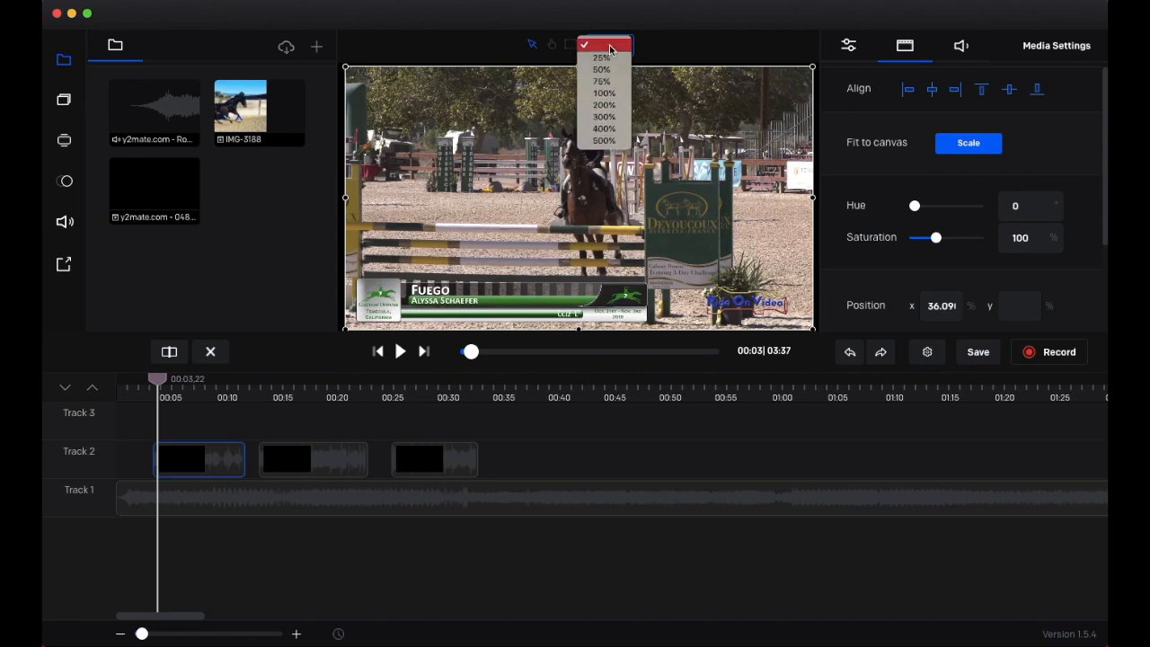
{"action": "left_click", "coordinate": [615, 108]}
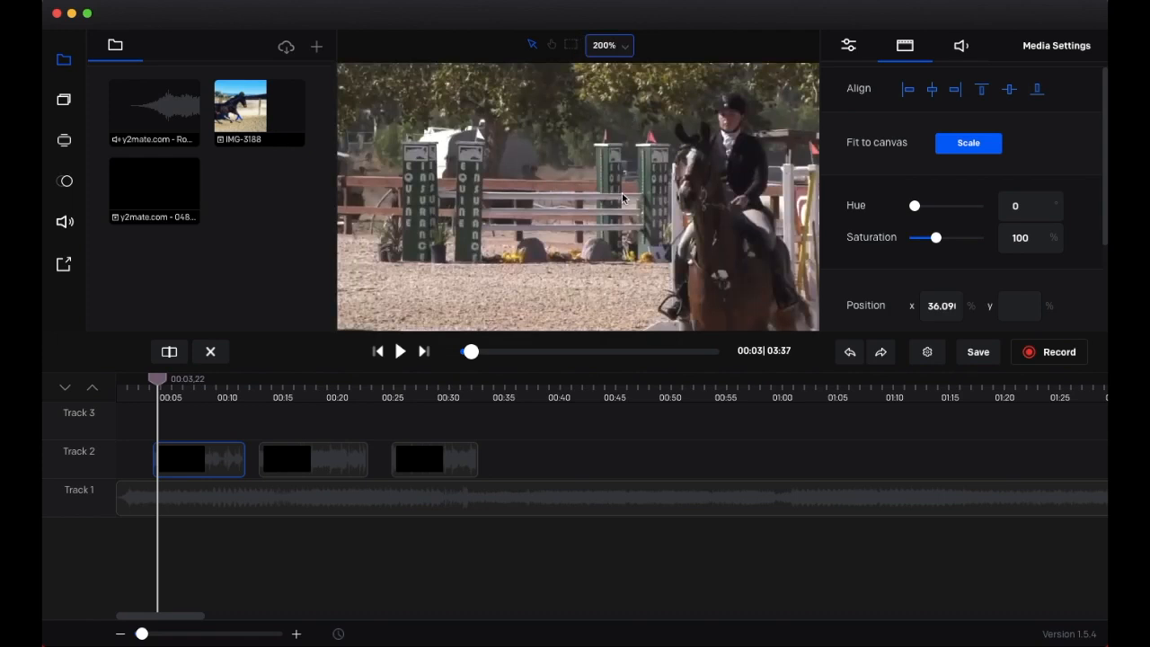
{"action": "left_click", "coordinate": [625, 46]}
{"action": "left_click", "coordinate": [609, 2]}
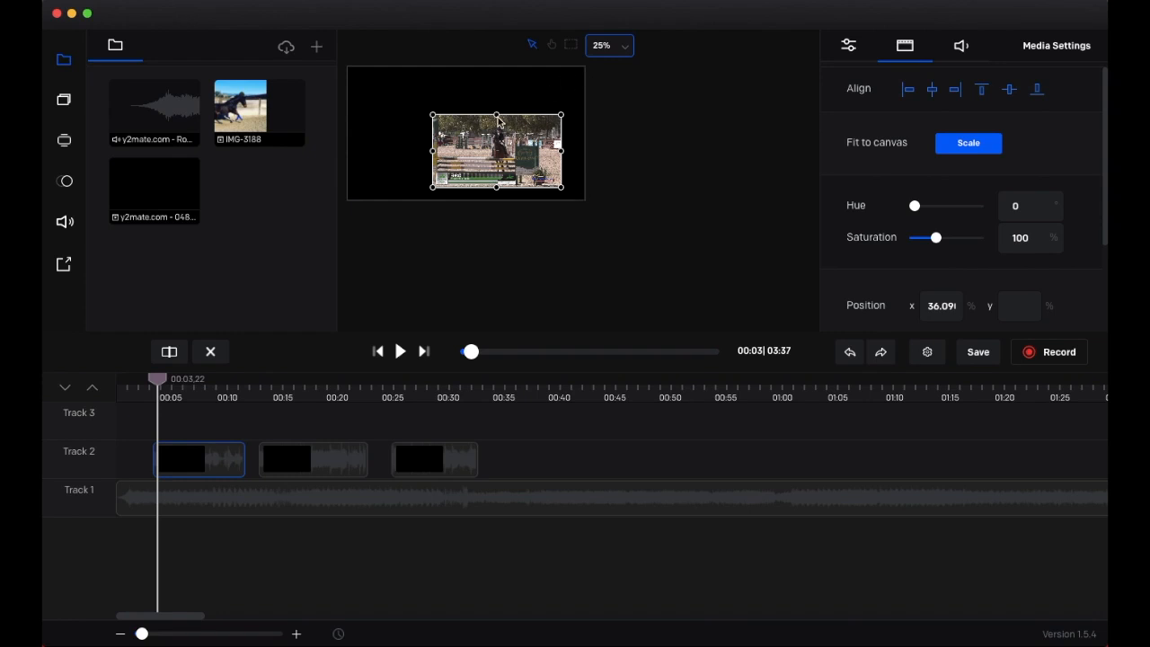
Move the first clip to the canvas's lower-right corner, then to about x 16.2%, y 27.8%.
{"action": "left_click_drag", "start_coordinate": [489, 143], "coordinate": [509, 156]}
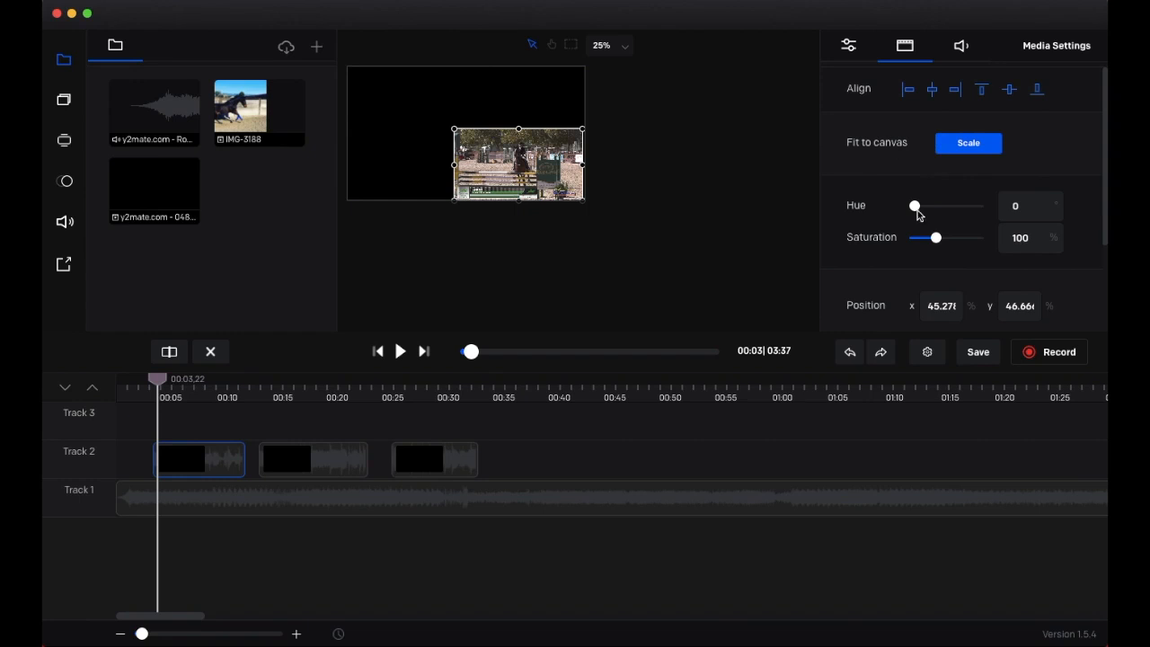
{"action": "scroll", "coordinate": [918, 214], "scroll_direction": "down", "scroll_amount": 1}
{"action": "scroll", "coordinate": [918, 215], "scroll_direction": "down", "scroll_amount": 1}
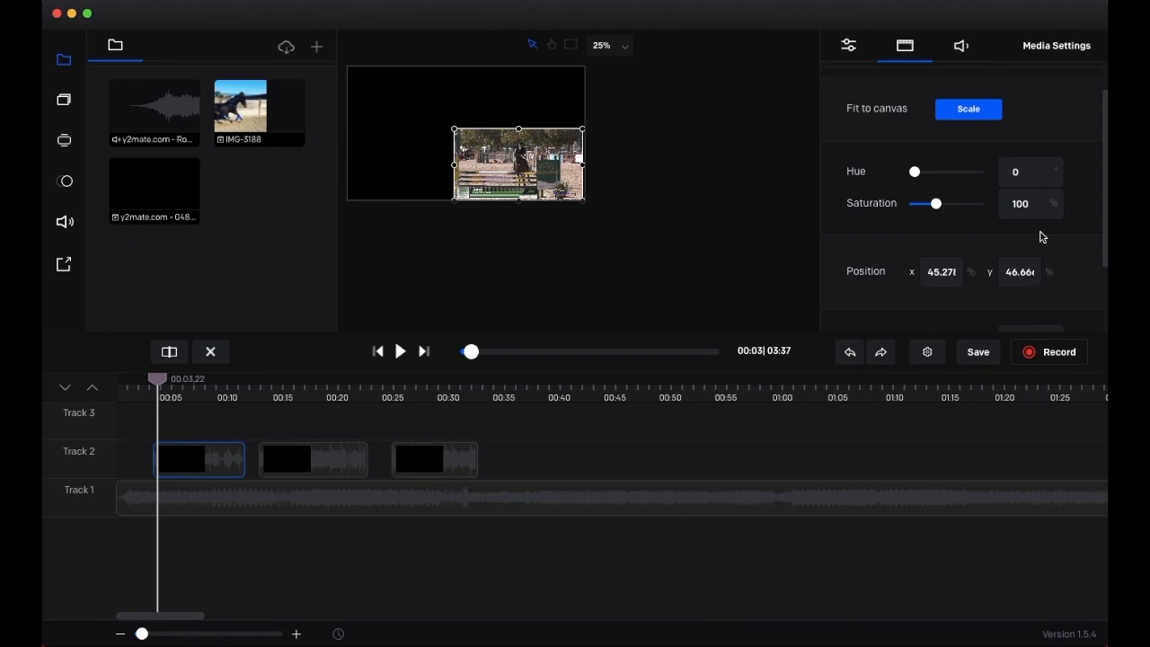
{"action": "left_click_drag", "start_coordinate": [516, 153], "coordinate": [448, 130]}
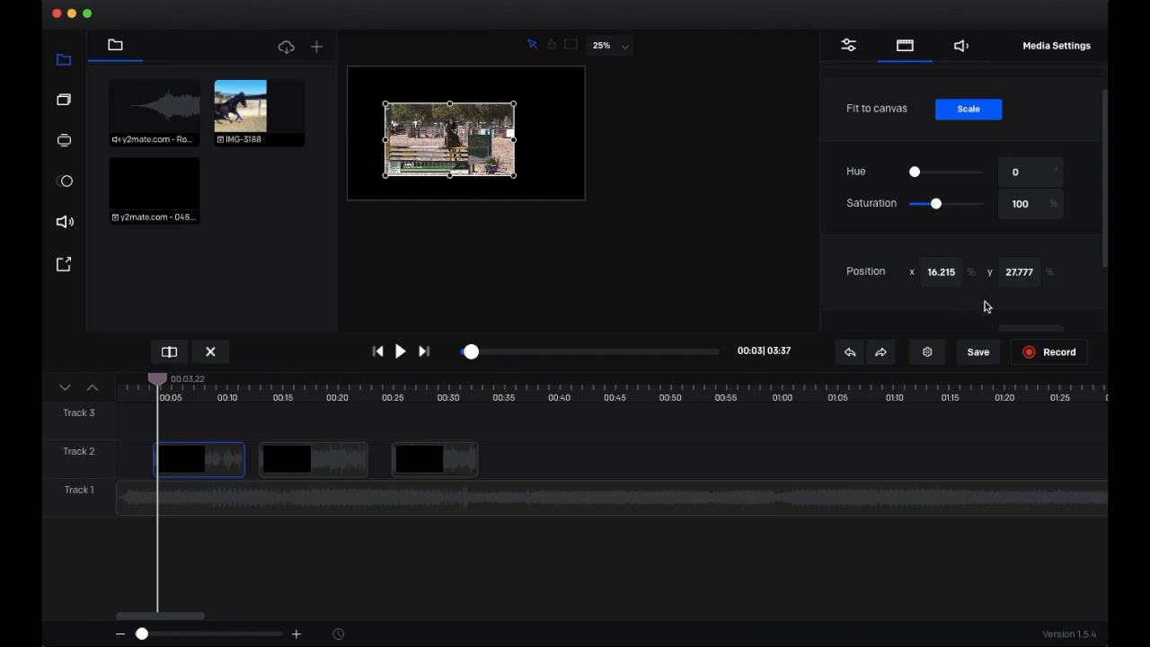
{"action": "scroll", "coordinate": [1029, 274], "scroll_direction": "up", "scroll_amount": 1}
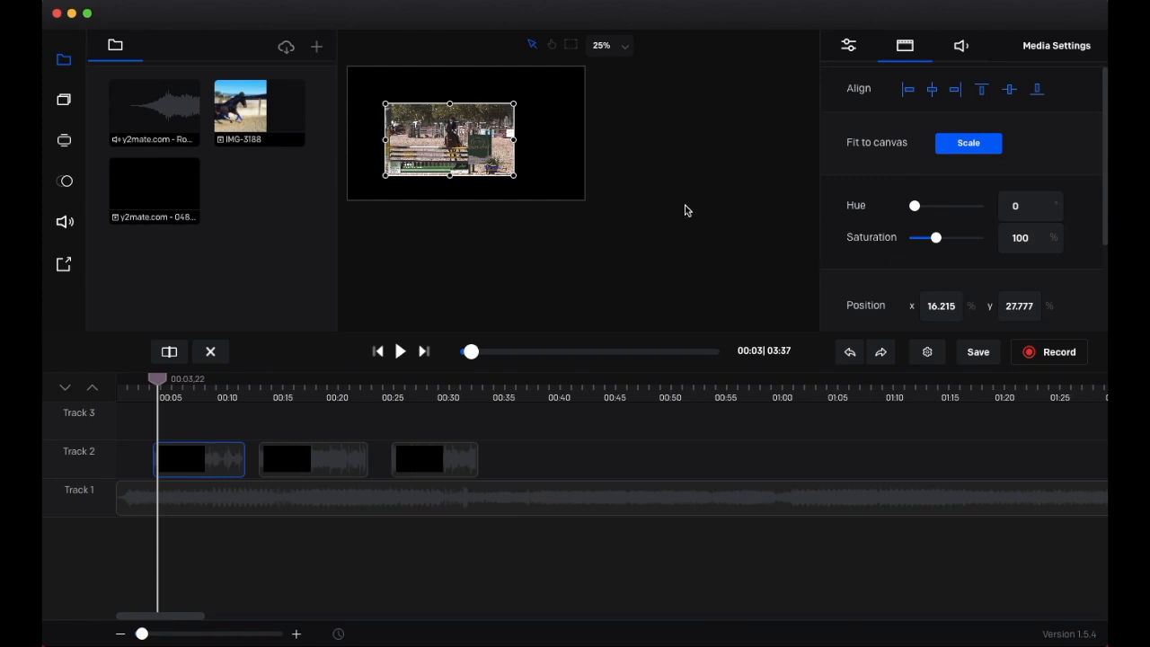
Scale the first clip to fit the canvas, then pull its lower-right corner slightly inward.
{"action": "left_click", "coordinate": [963, 147]}
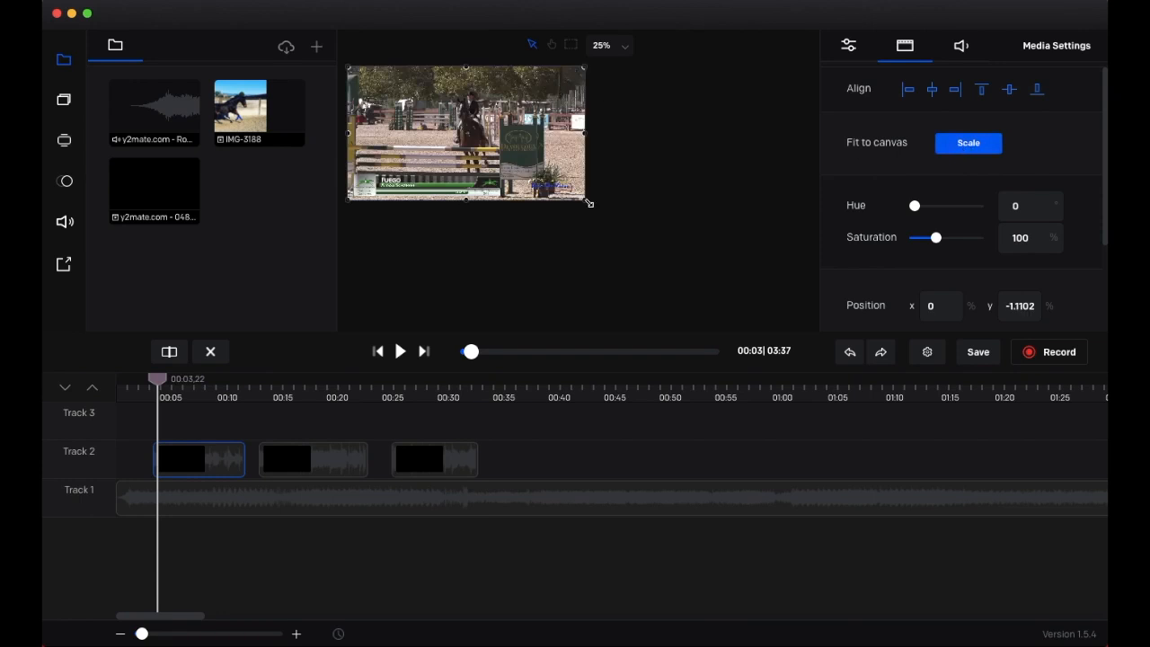
{"action": "left_click_drag", "start_coordinate": [616, 214], "coordinate": [568, 202]}
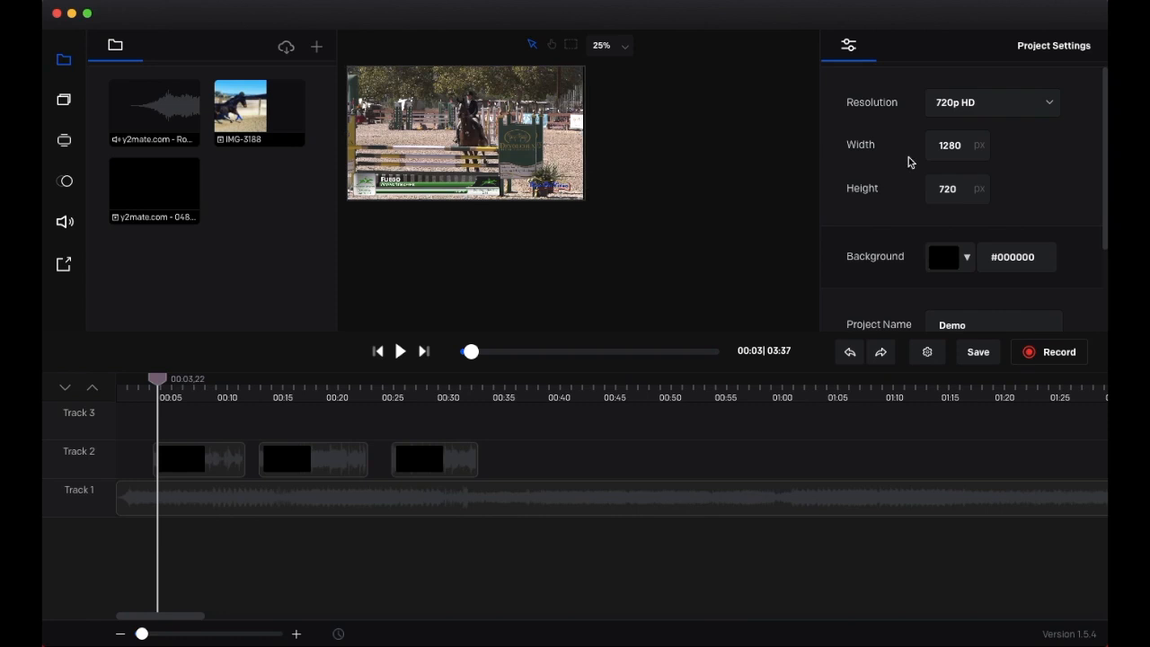
{"action": "left_click", "coordinate": [509, 134]}
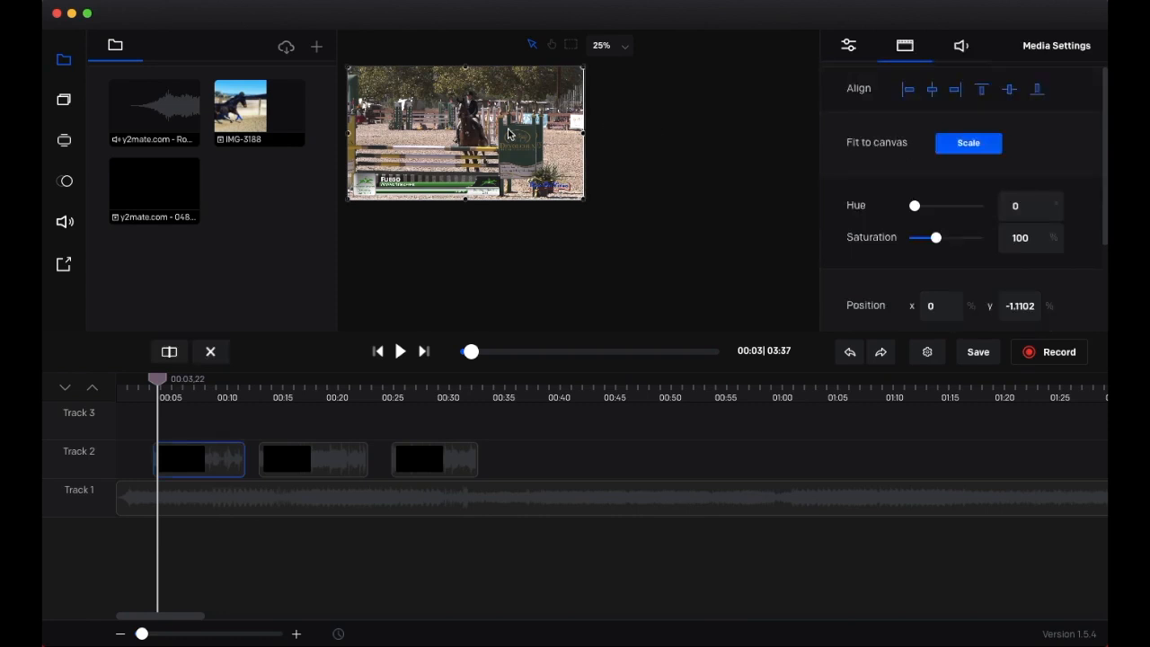
Set the preview zoom to 100% and scale the first clip to fit the canvas.
{"action": "left_click", "coordinate": [624, 45]}
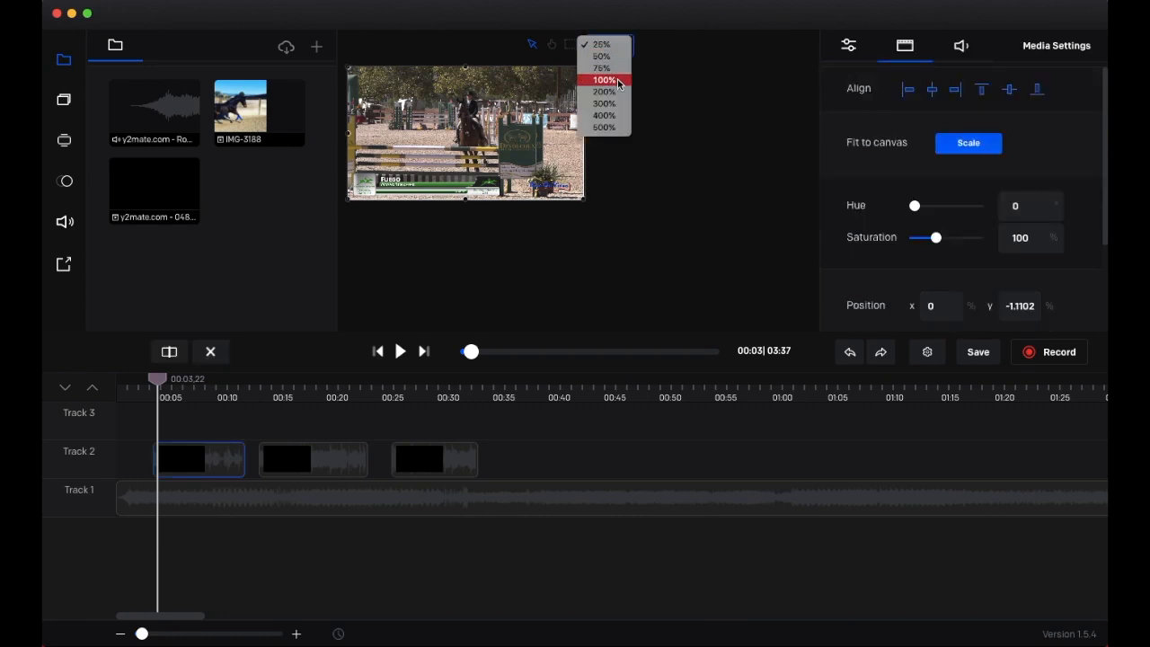
{"action": "left_click", "coordinate": [617, 80]}
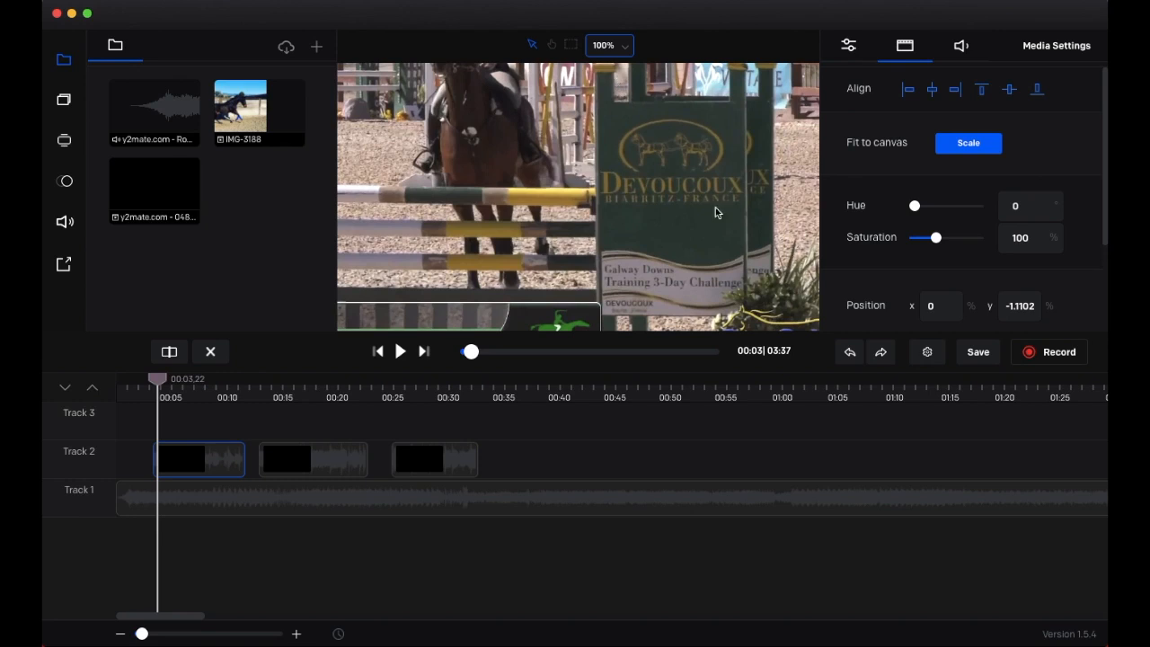
{"action": "left_click", "coordinate": [500, 175]}
{"action": "left_click", "coordinate": [972, 146]}
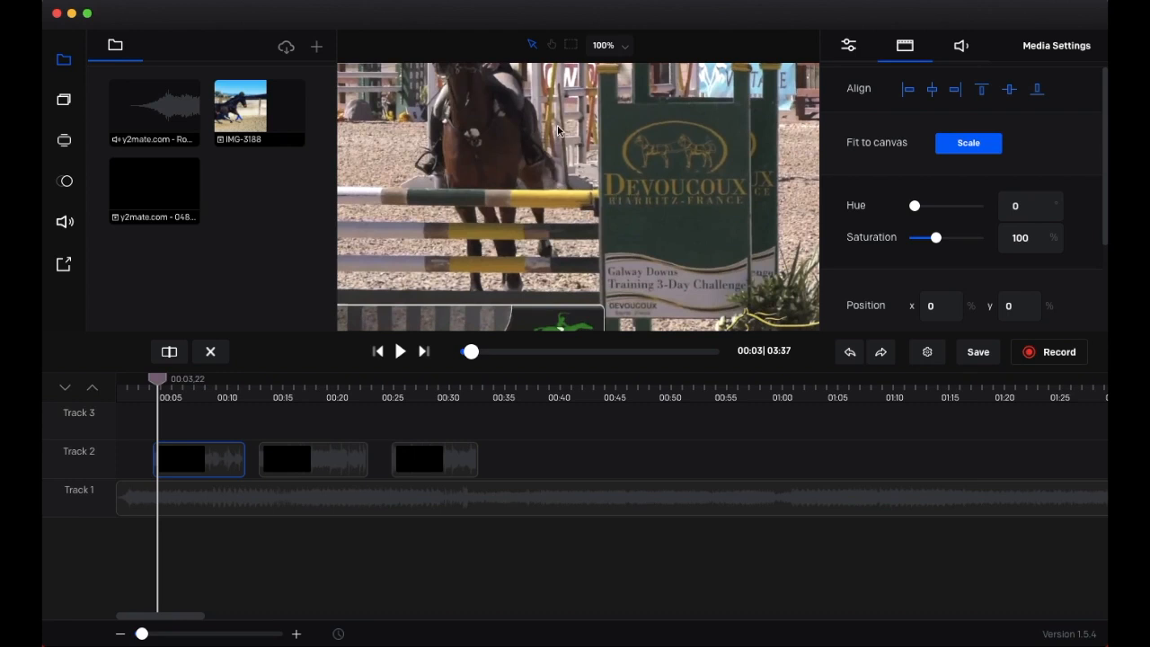
Set the preview zoom to 75%, reposition the first clip and shrink it from its lower-right corner.
{"action": "left_click", "coordinate": [620, 47]}
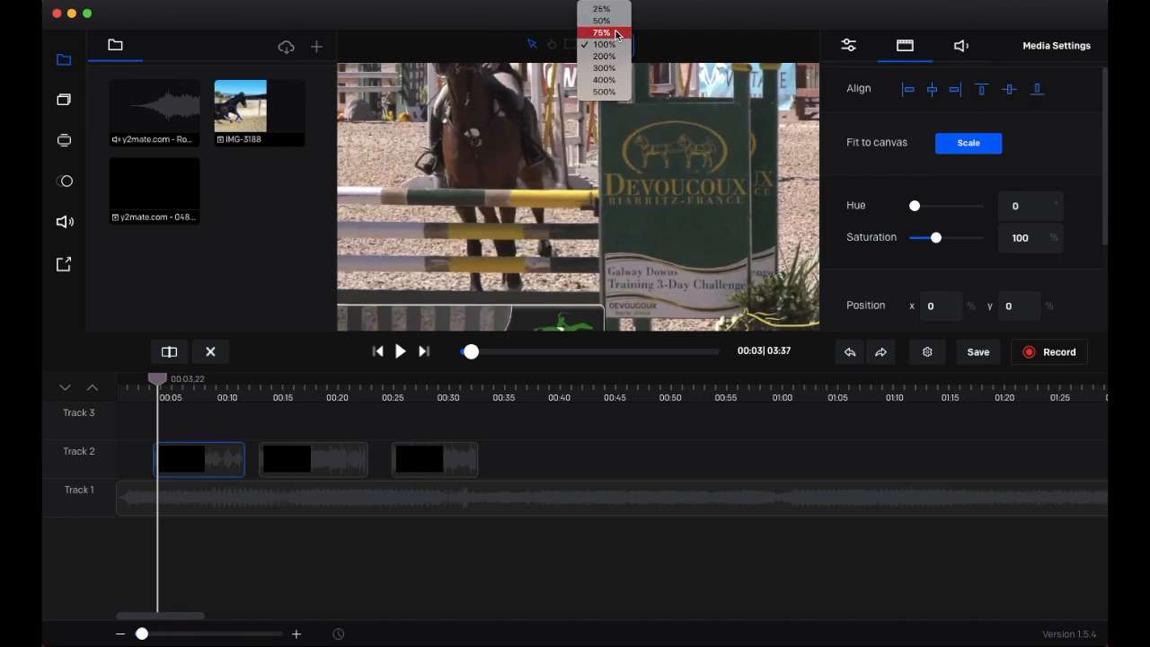
{"action": "left_click", "coordinate": [617, 34]}
{"action": "left_click_drag", "start_coordinate": [583, 204], "coordinate": [505, 203]}
{"action": "left_click_drag", "start_coordinate": [735, 133], "coordinate": [694, 221]}
{"action": "left_click_drag", "start_coordinate": [601, 160], "coordinate": [727, 257]}
{"action": "left_click_drag", "start_coordinate": [799, 317], "coordinate": [678, 234]}
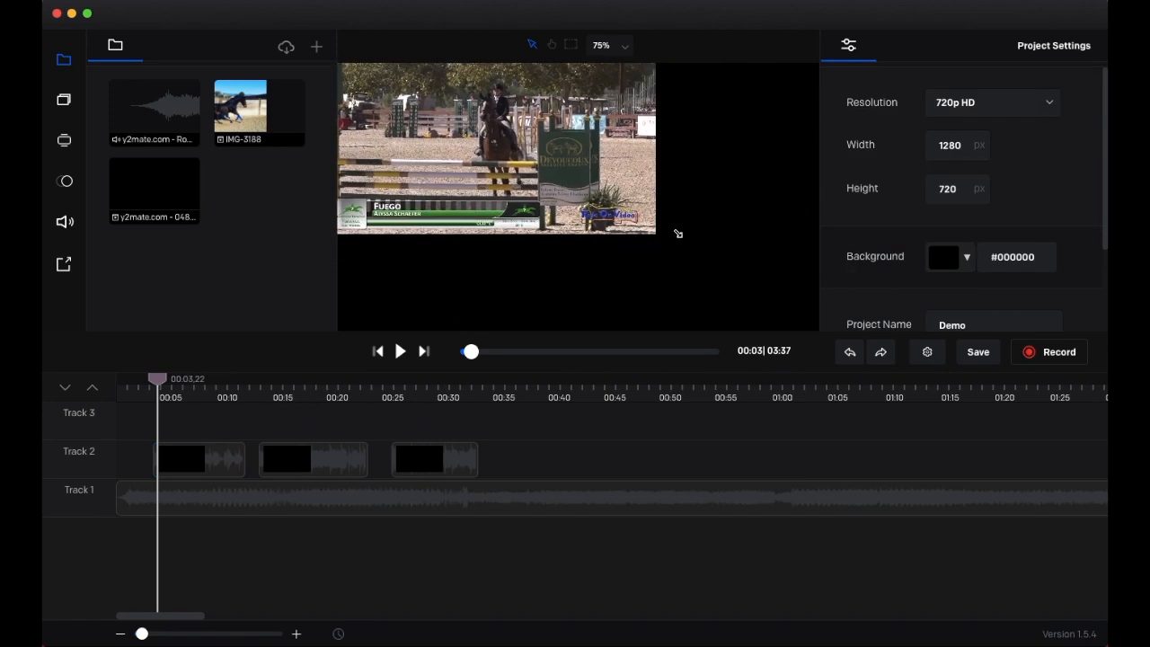
Move the first clip to about x 39.5%, y 39.3% on the canvas and set the preview zoom to 100%.
{"action": "left_click_drag", "start_coordinate": [539, 151], "coordinate": [580, 171]}
{"action": "left_click", "coordinate": [615, 53]}
{"action": "left_click", "coordinate": [616, 65]}
{"action": "left_click_drag", "start_coordinate": [625, 191], "coordinate": [633, 202]}
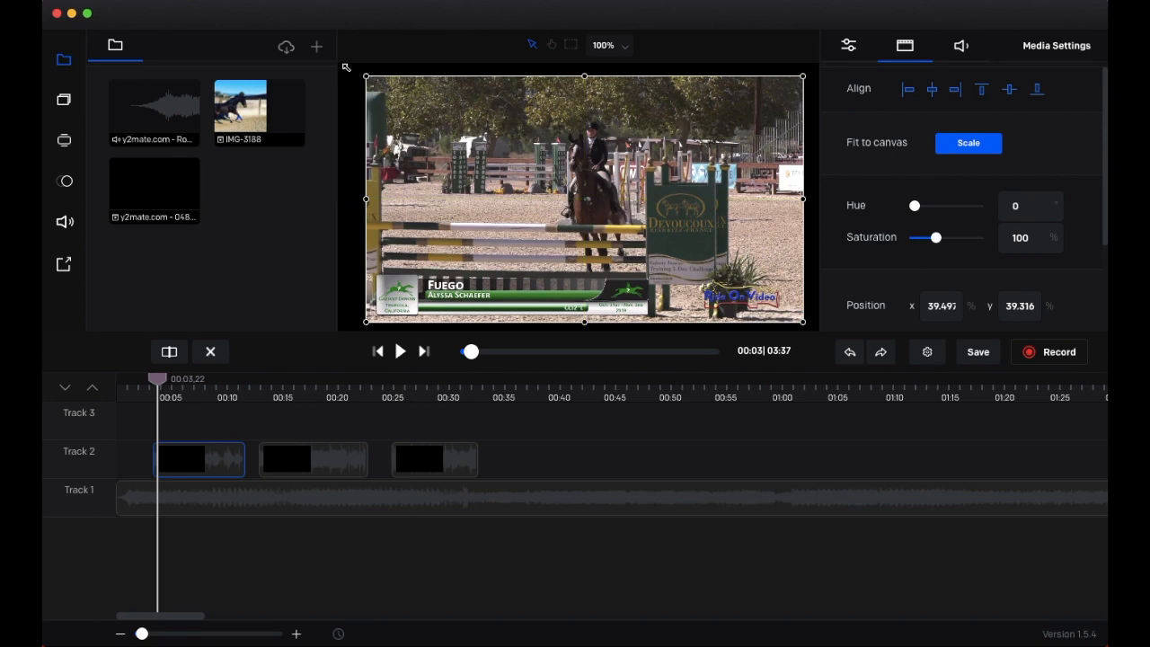
Enlarge the first clip from its opposite corners to fill the visible preview, positioned at about x 37.0%, y 37.4%.
{"action": "left_click_drag", "start_coordinate": [346, 67], "coordinate": [336, 61]}
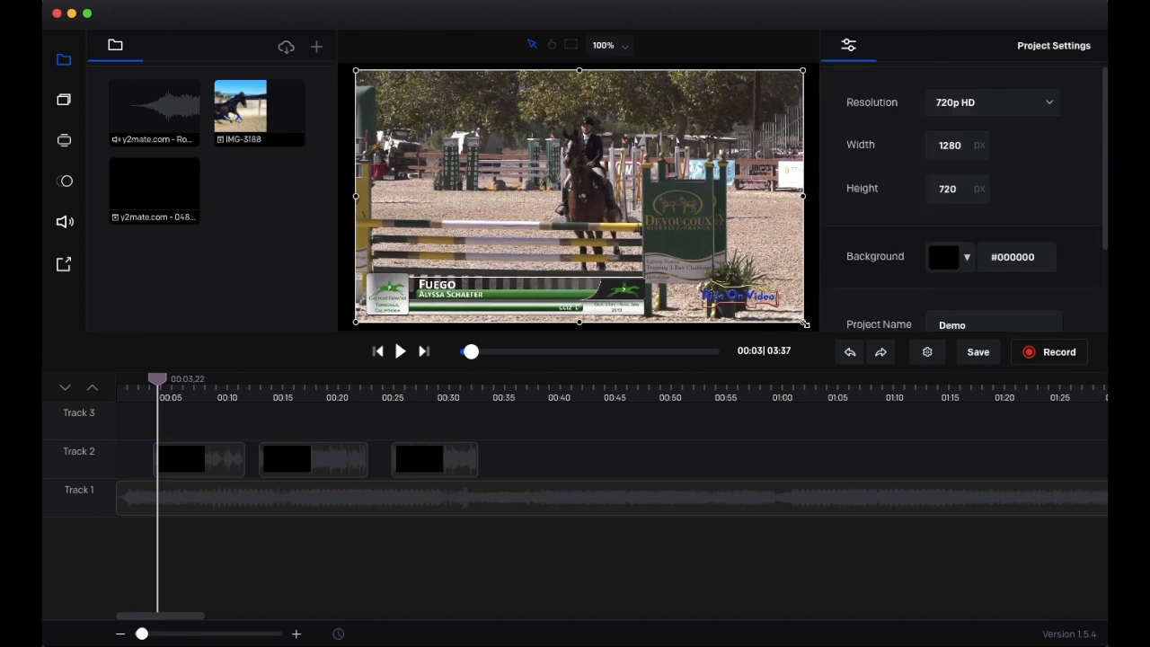
{"action": "left_click_drag", "start_coordinate": [804, 324], "coordinate": [814, 329]}
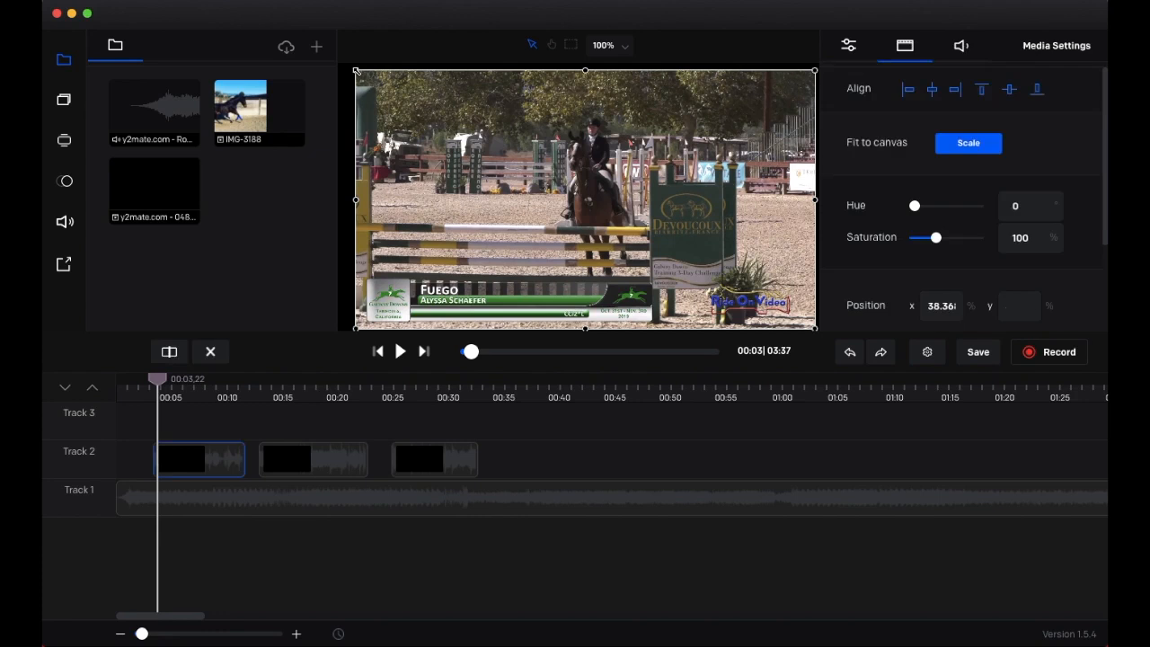
{"action": "left_click_drag", "start_coordinate": [357, 69], "coordinate": [341, 63]}
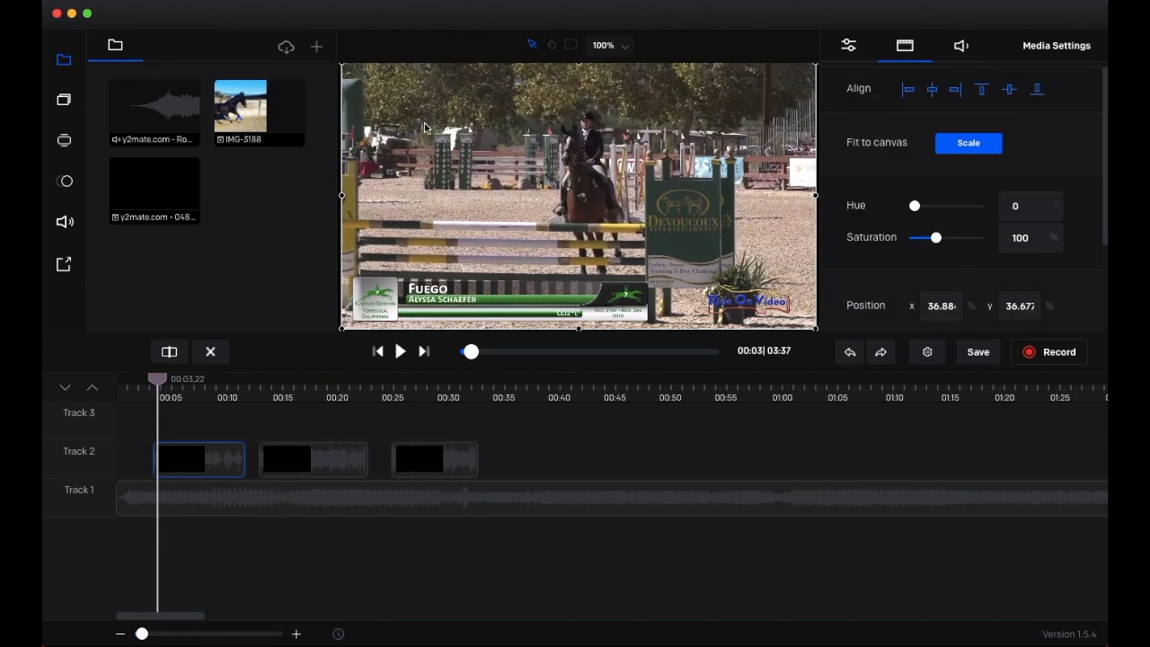
{"action": "left_click_drag", "start_coordinate": [484, 159], "coordinate": [486, 165]}
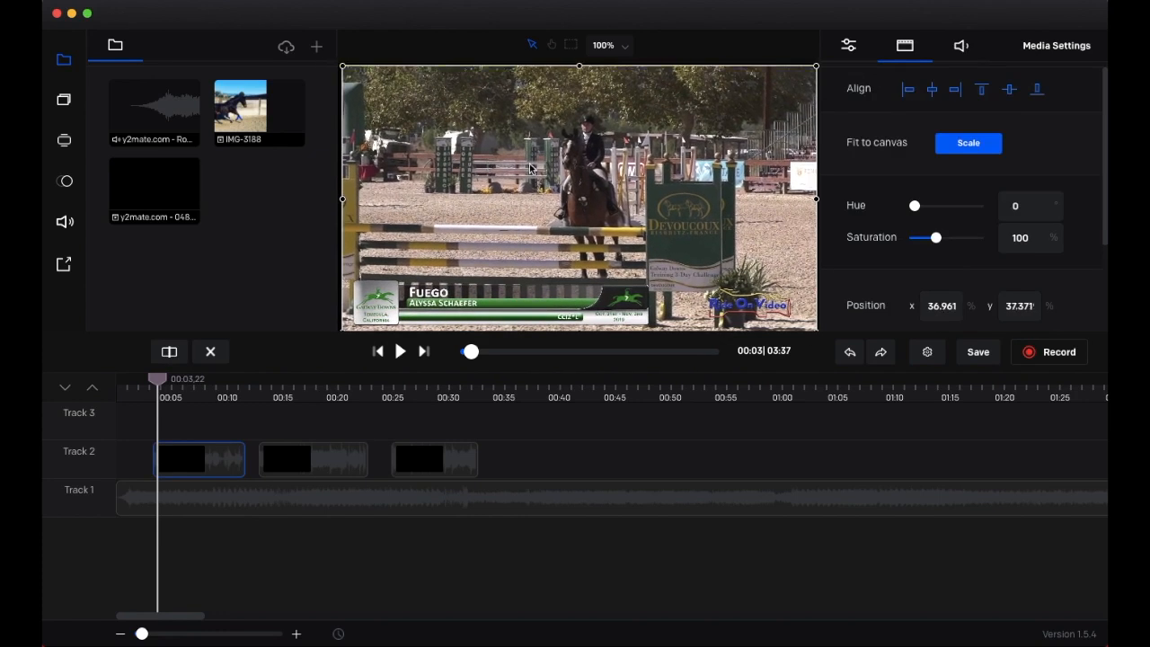